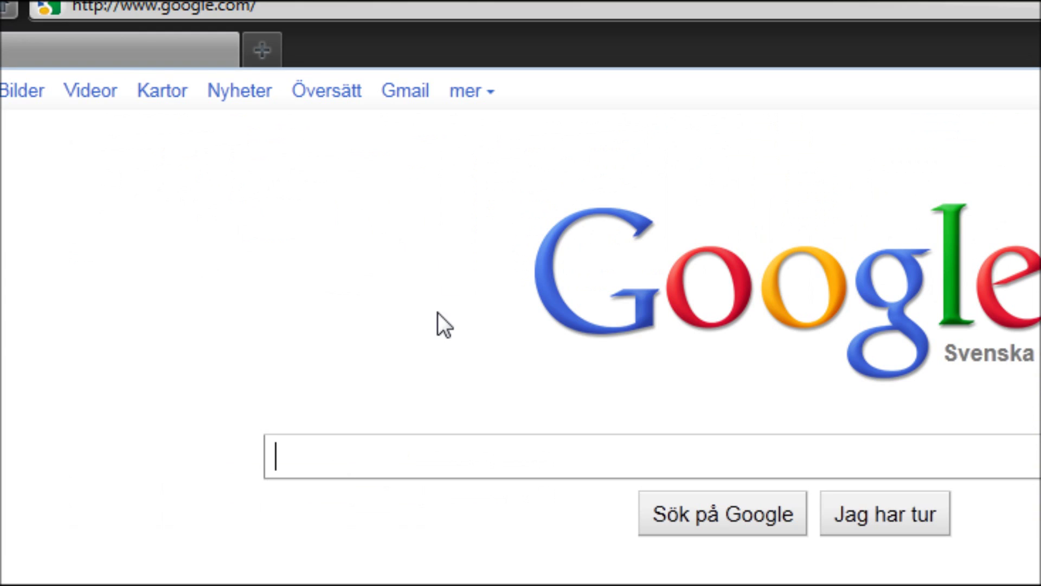
text(java)
Search Google for java and follow the java.com result to the Java homepage.
key(Return)
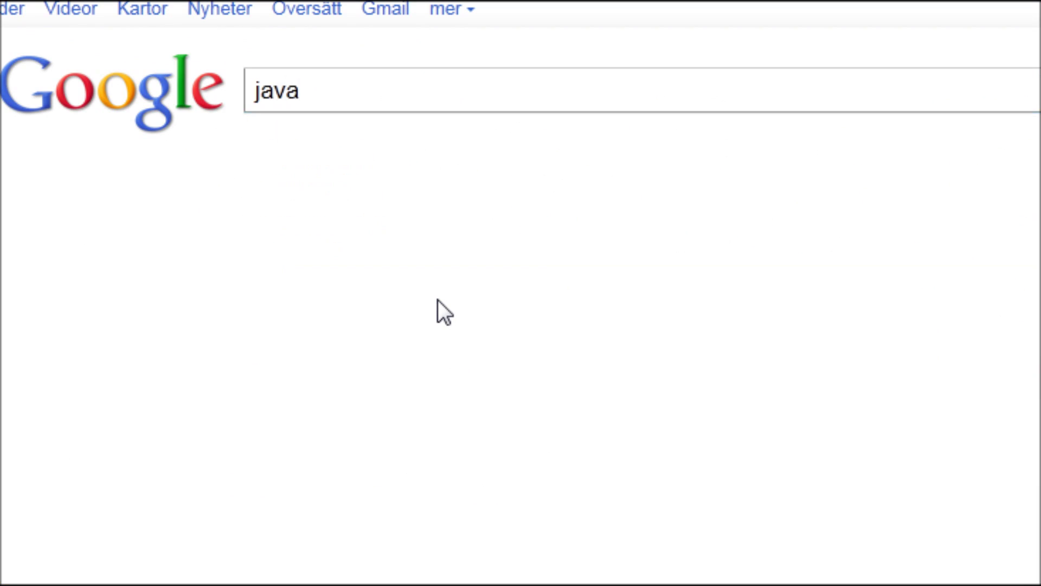
click(371, 238)
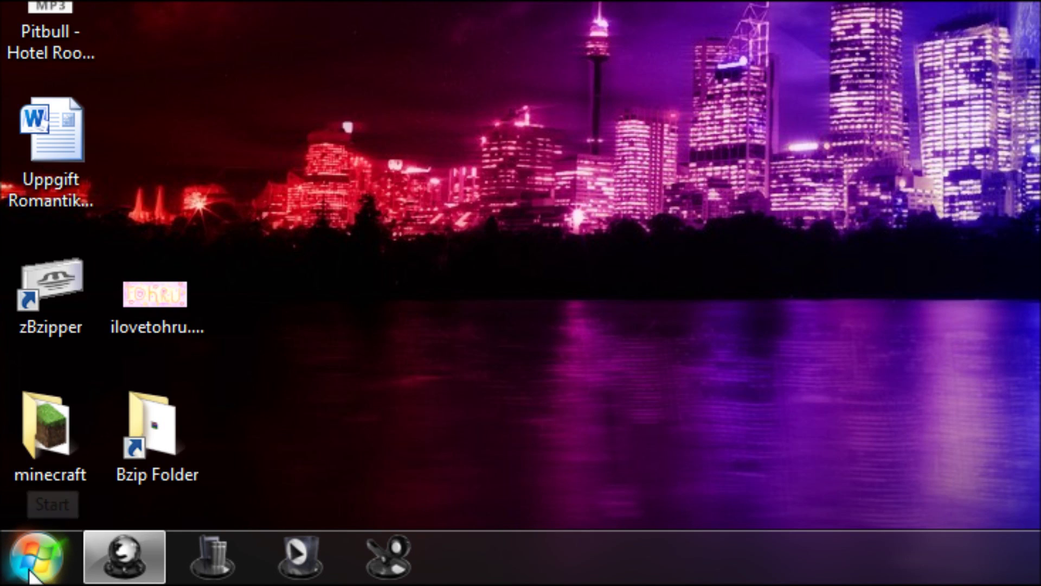
Open Computer and browse into Local Disk (C:) > Program Files (x86).
click(34, 566)
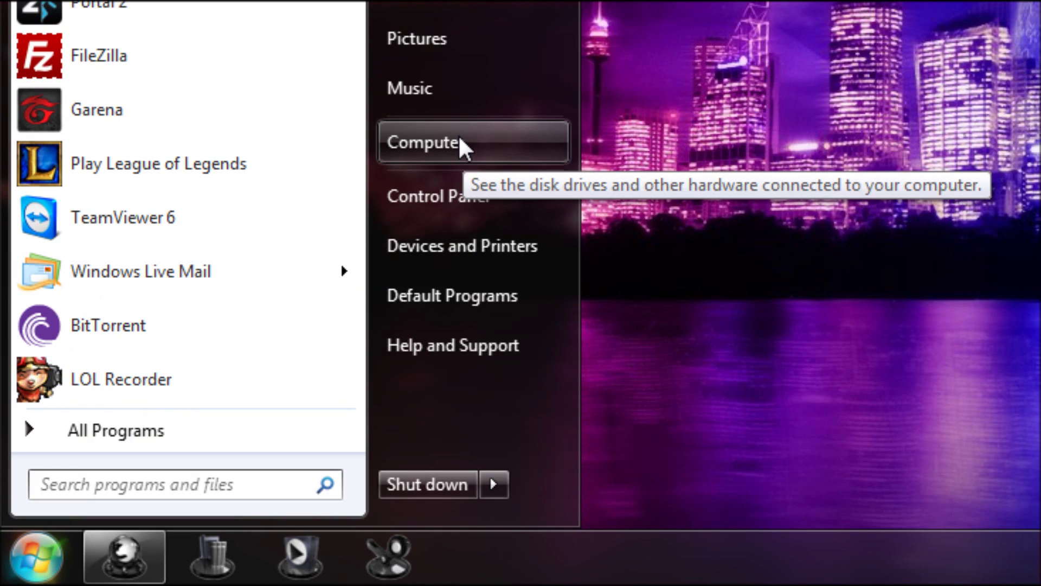
click(168, 483)
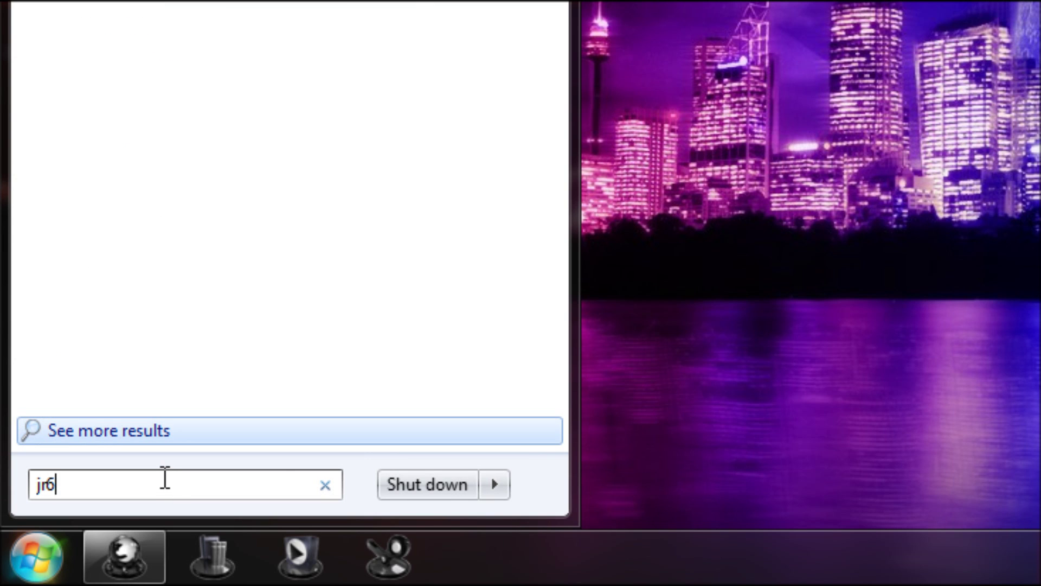
key(Escape)
click(431, 143)
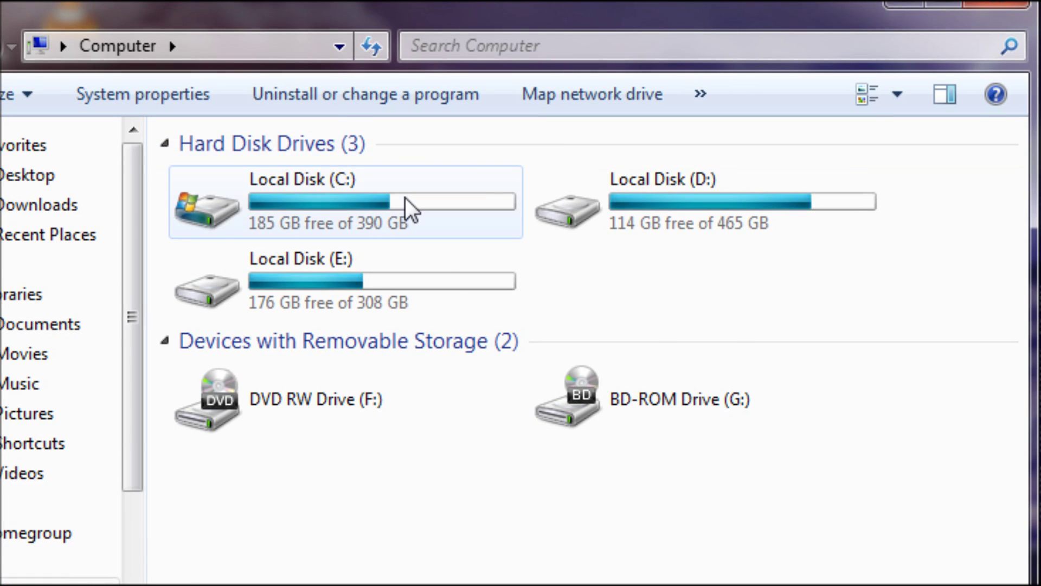
double_click(407, 209)
scroll(401, 359, down, 3)
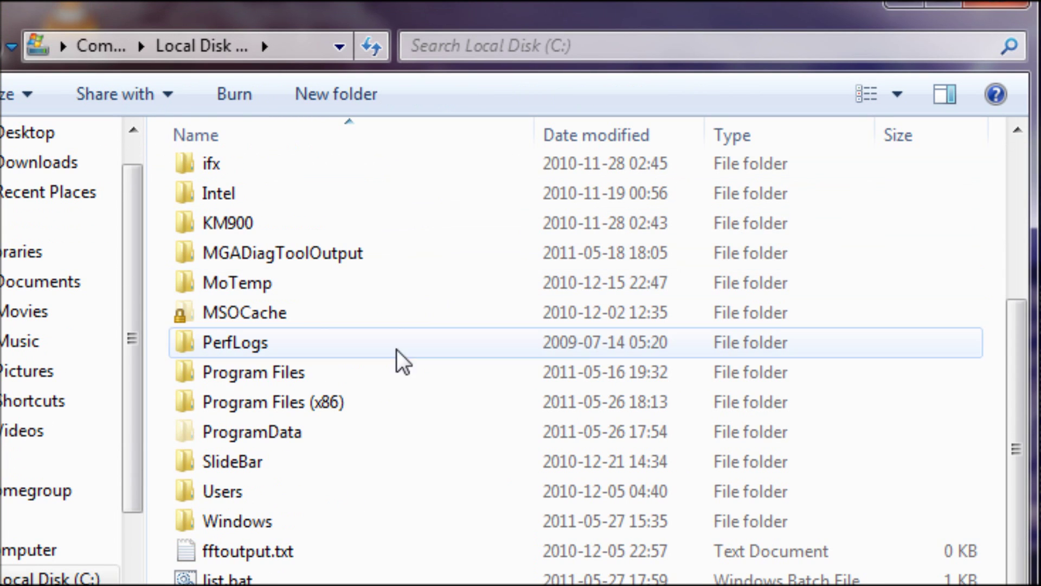
double_click(353, 400)
scroll(342, 350, down, 3)
scroll(342, 367, down, 2)
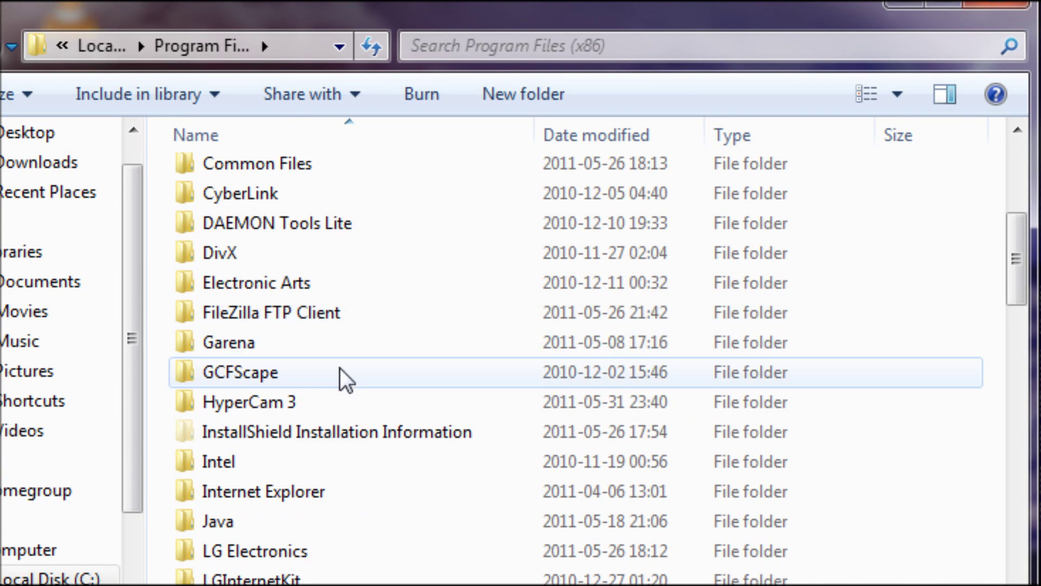
scroll(341, 377, down, 3)
Open Java > jre6, select its full address path, and close the window.
double_click(293, 431)
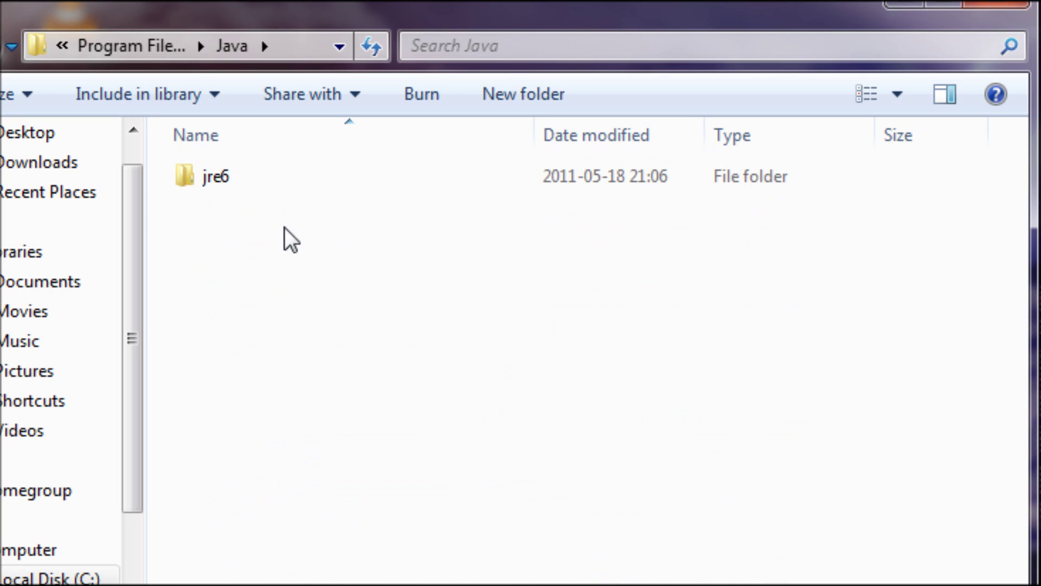
double_click(216, 176)
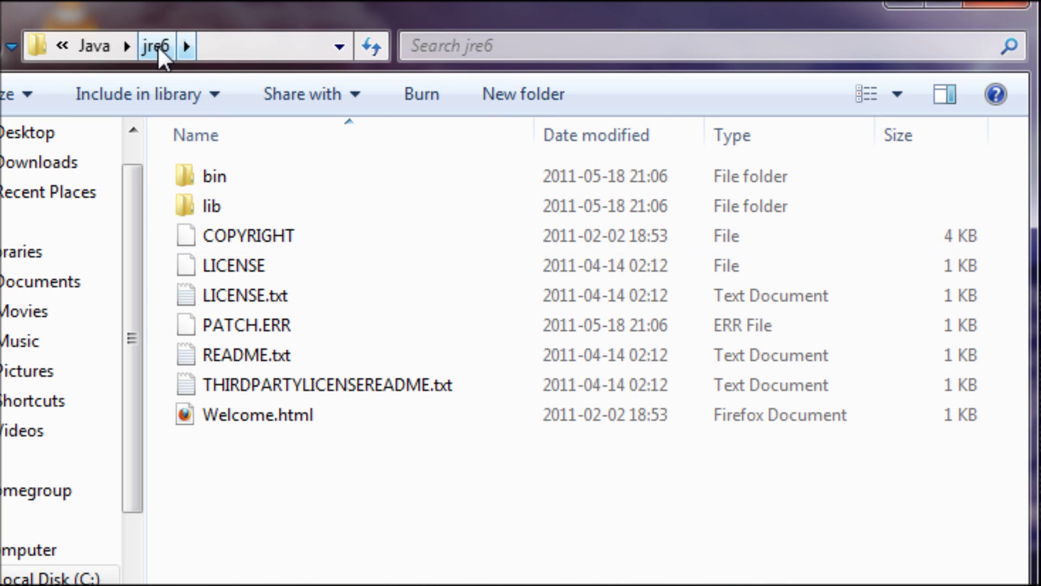
click(293, 47)
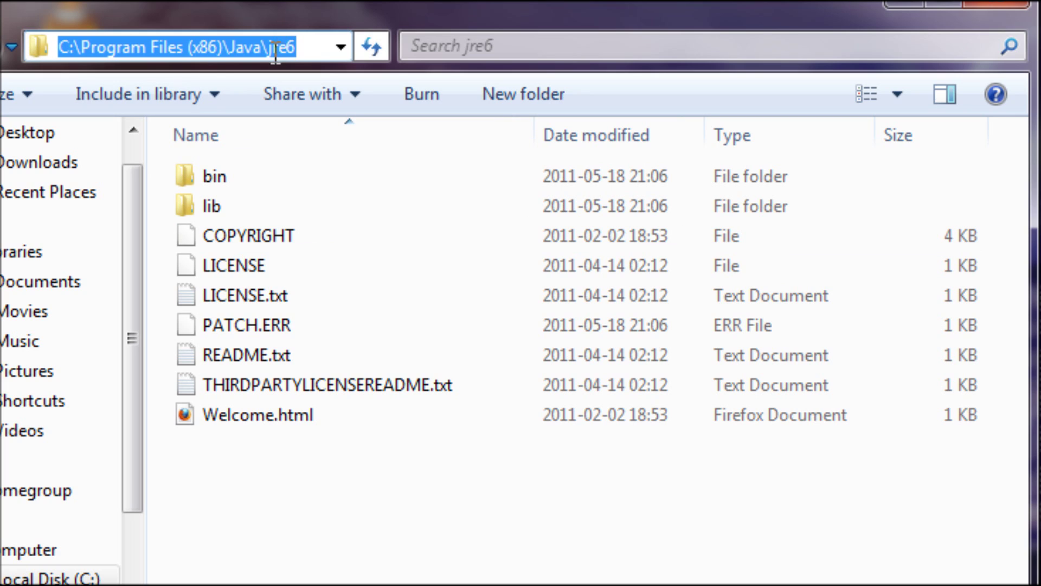
drag(308, 47, 25, 47)
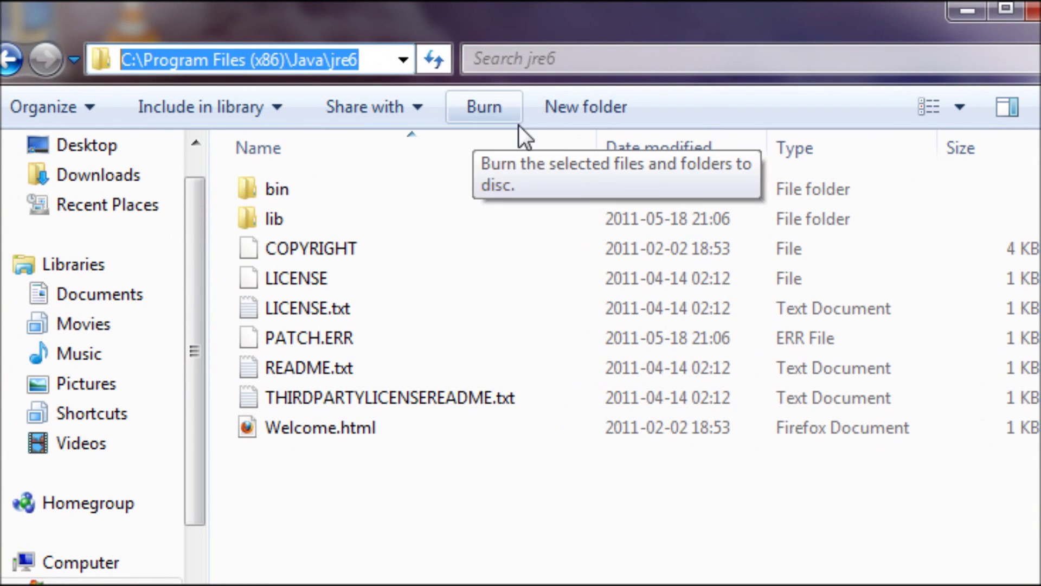
click(1031, 11)
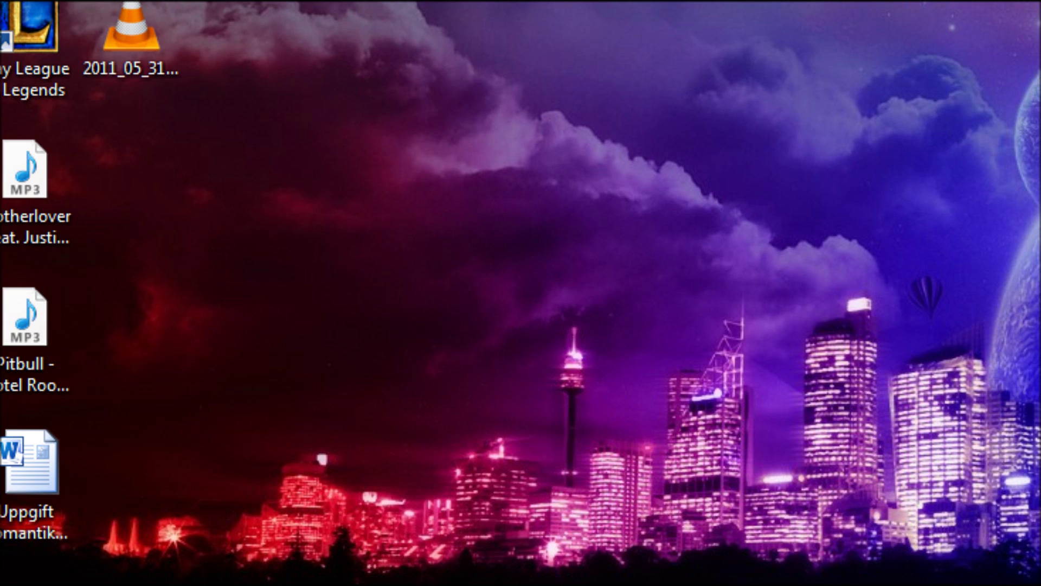
From Computer Properties, reach Environment Variables and edit the system Path variable.
key(super)
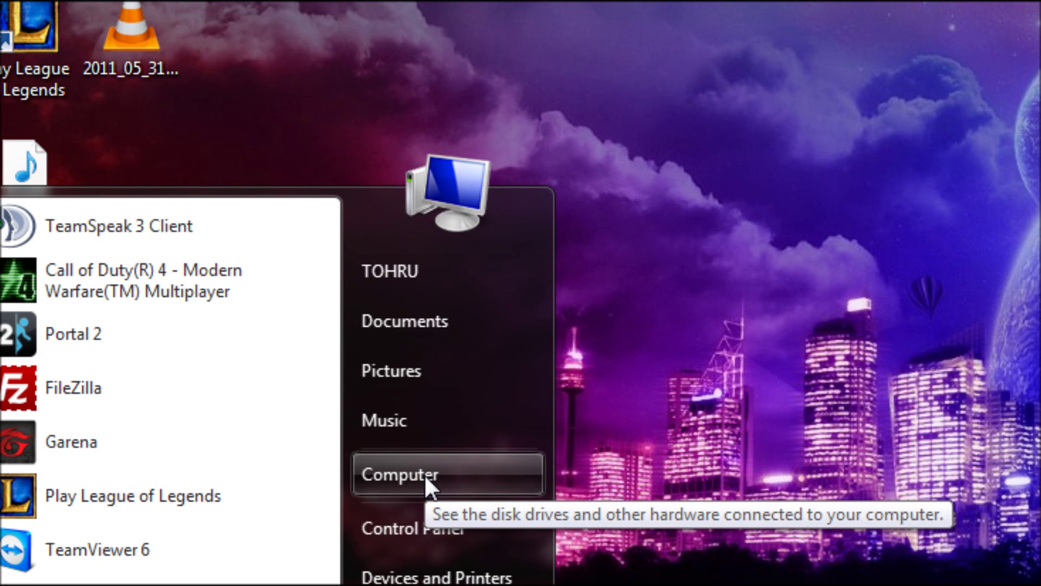
right_click(424, 475)
click(468, 515)
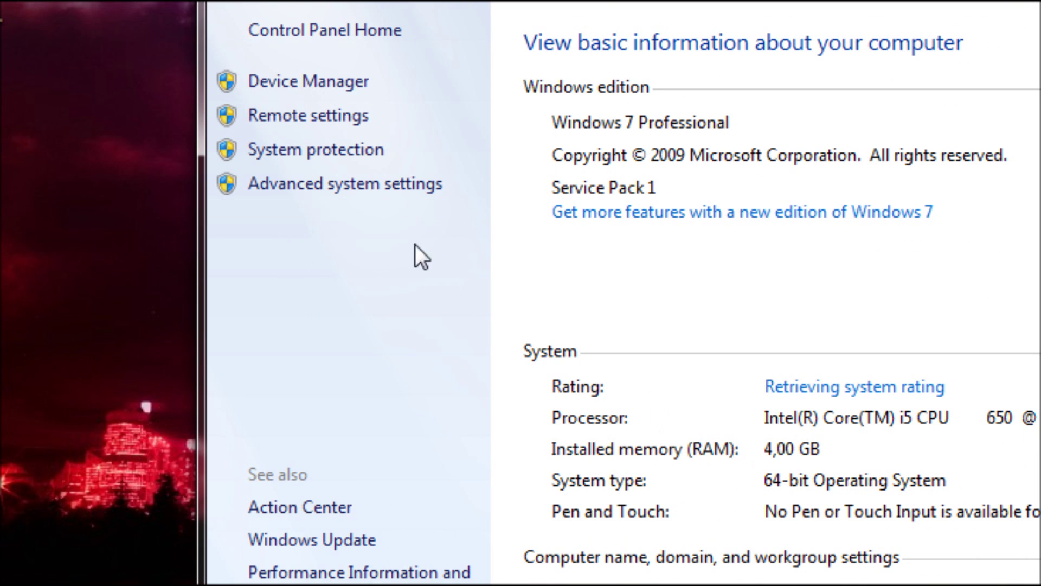
click(336, 194)
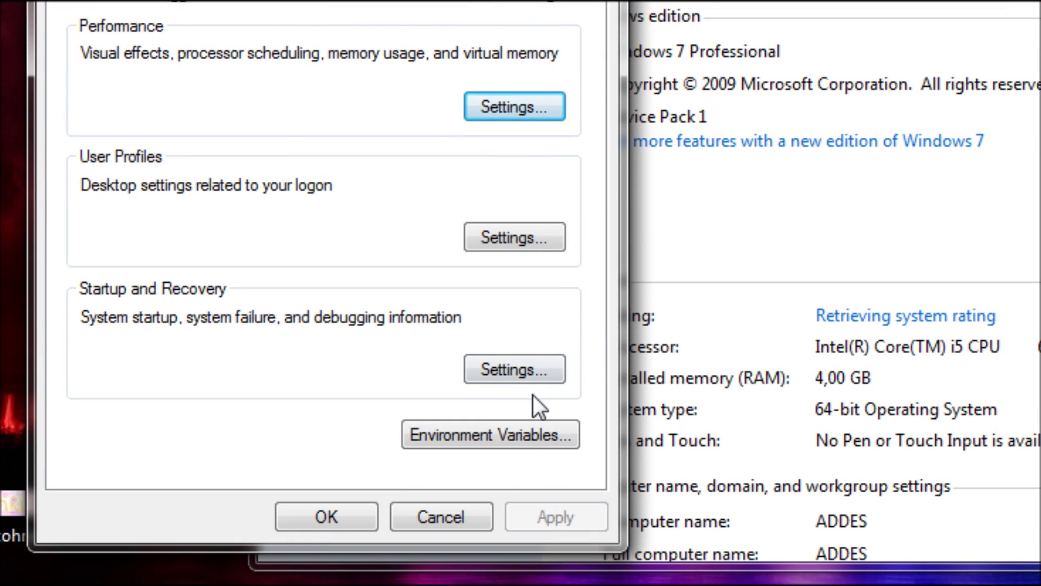
click(525, 436)
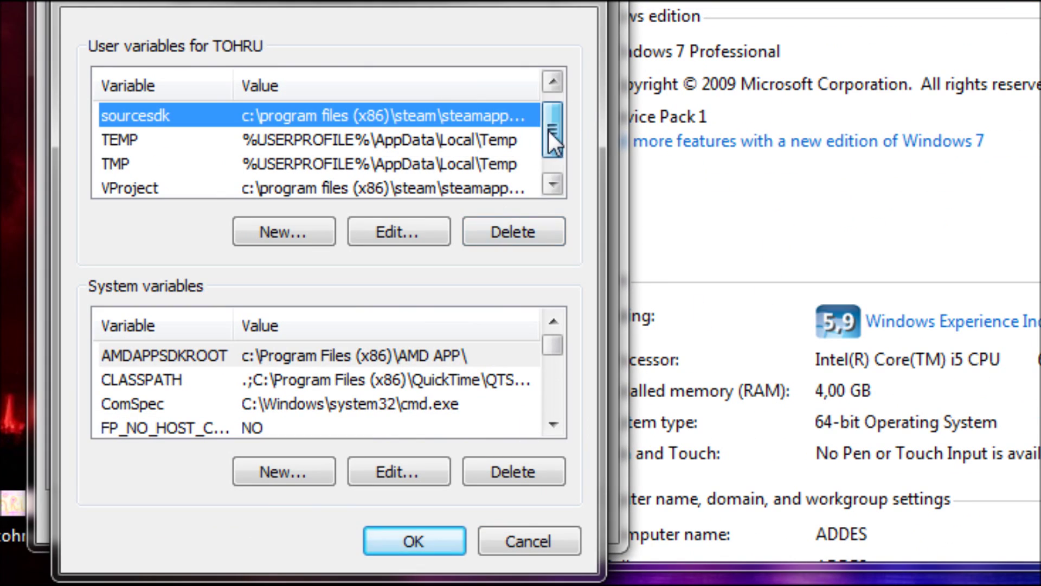
scroll(548, 131, down, 1)
scroll(558, 139, up, 1)
drag(554, 345, 554, 360)
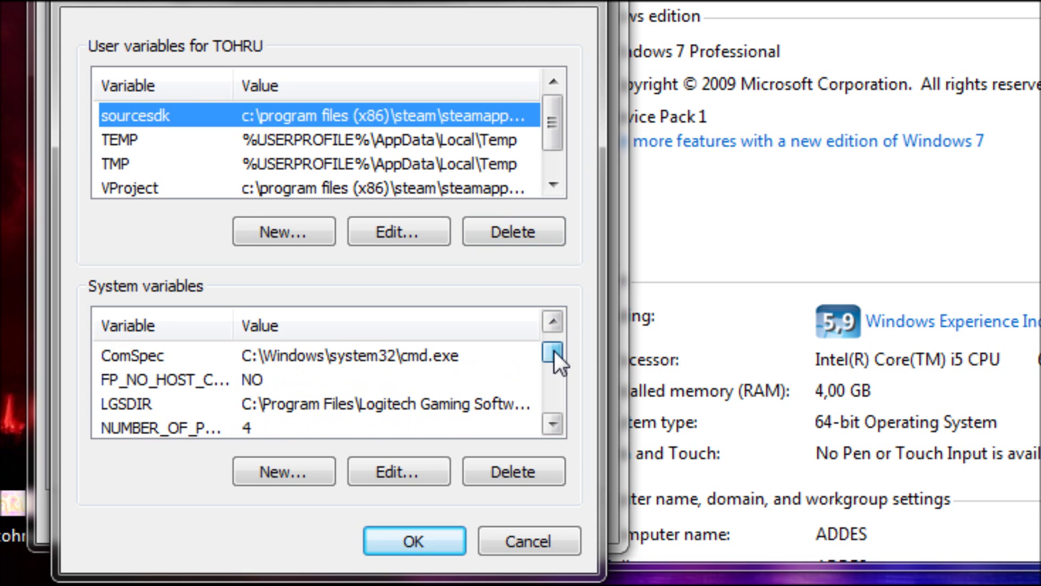
click(183, 404)
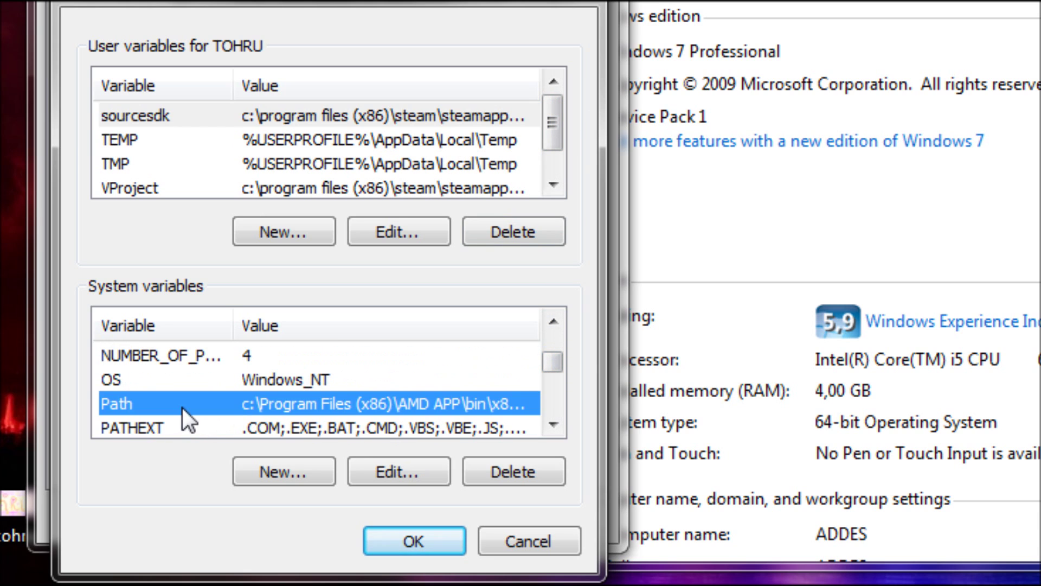
click(397, 472)
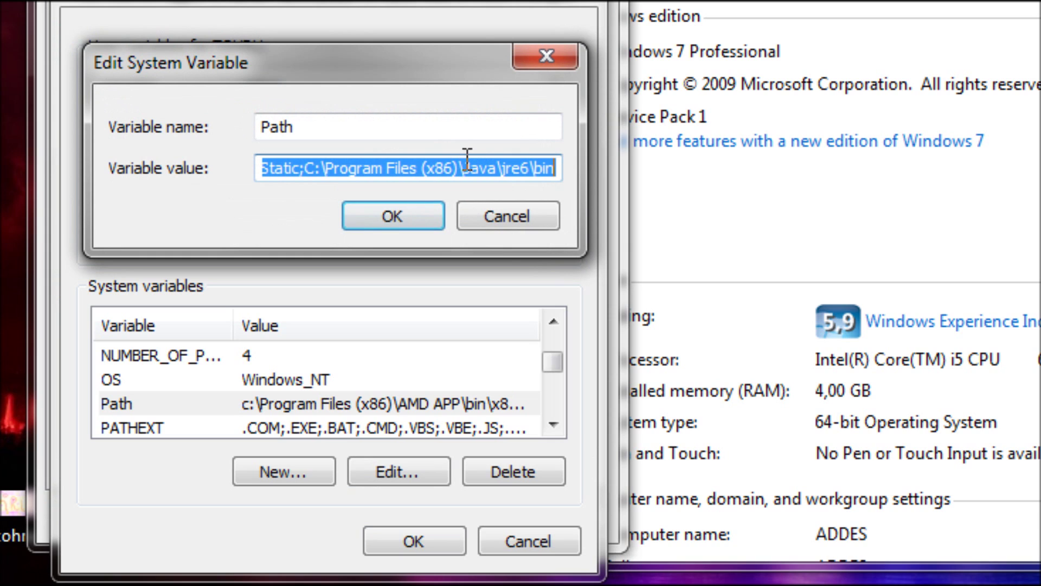
Remove the extra separator before the Java entry in the Path value.
drag(385, 168, 659, 159)
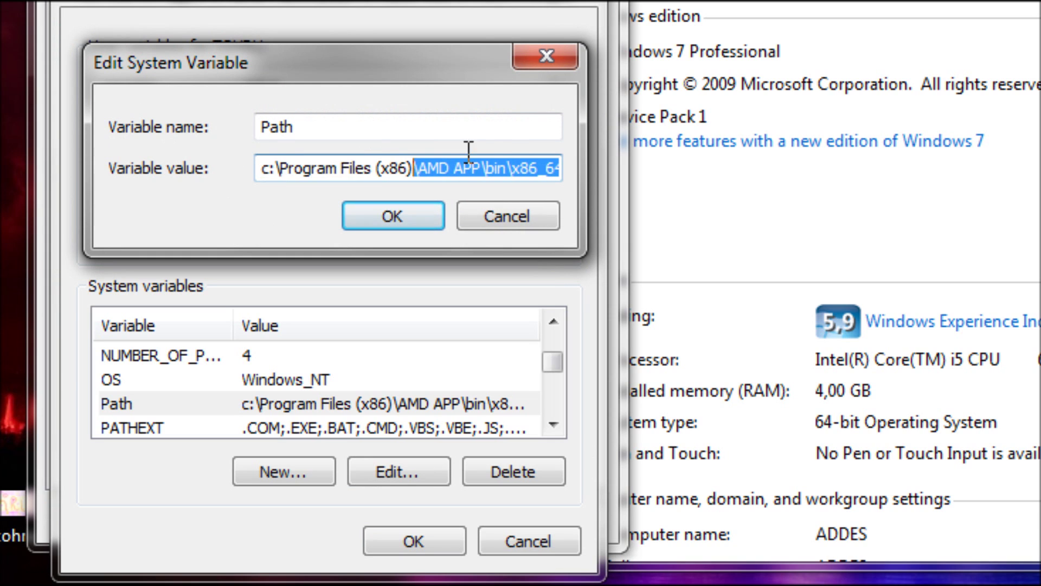
click(391, 168)
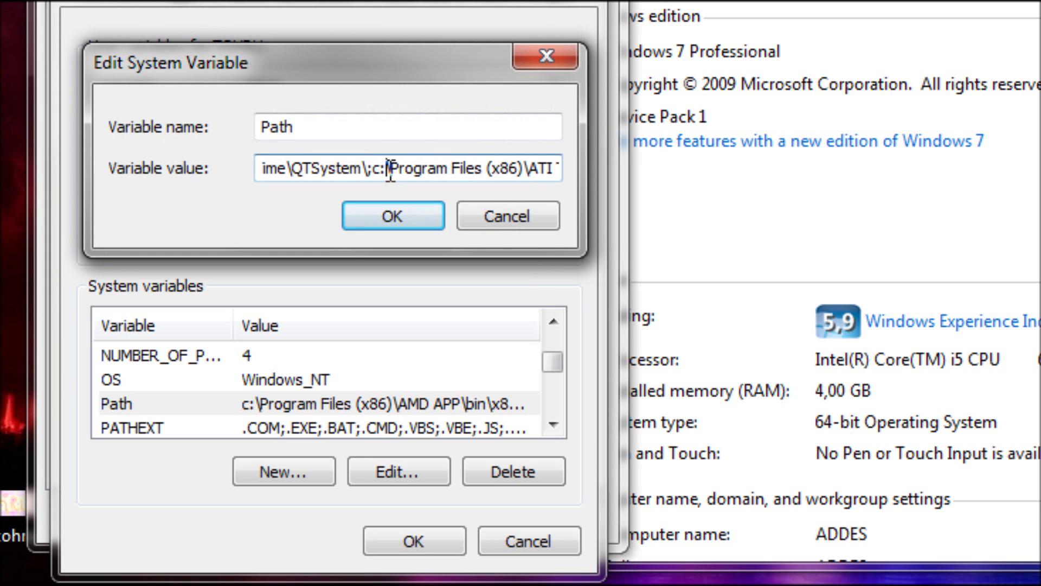
drag(386, 168, 731, 171)
click(531, 169)
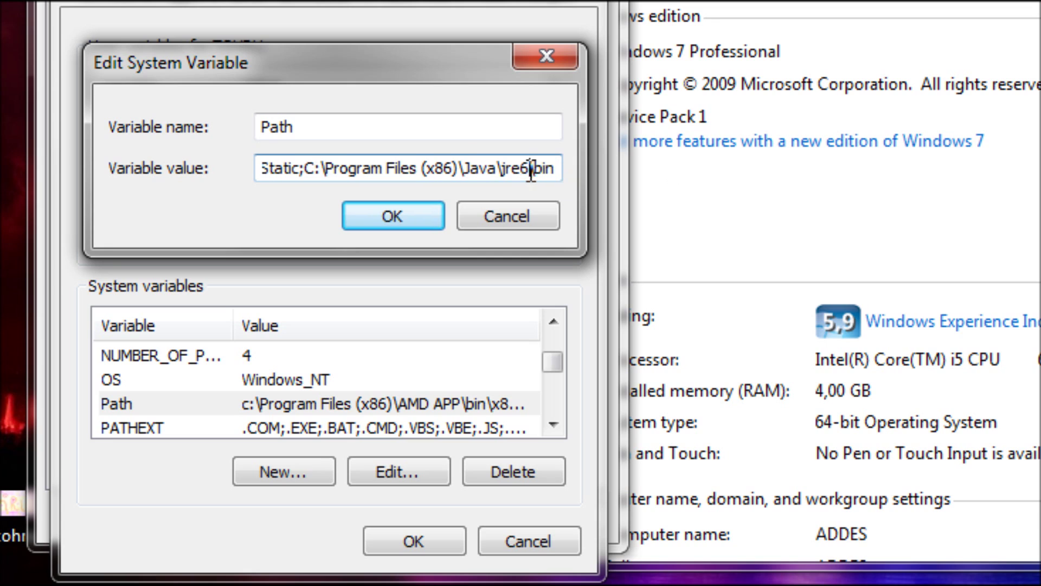
click(308, 168)
key(BackSpace)
text(;)
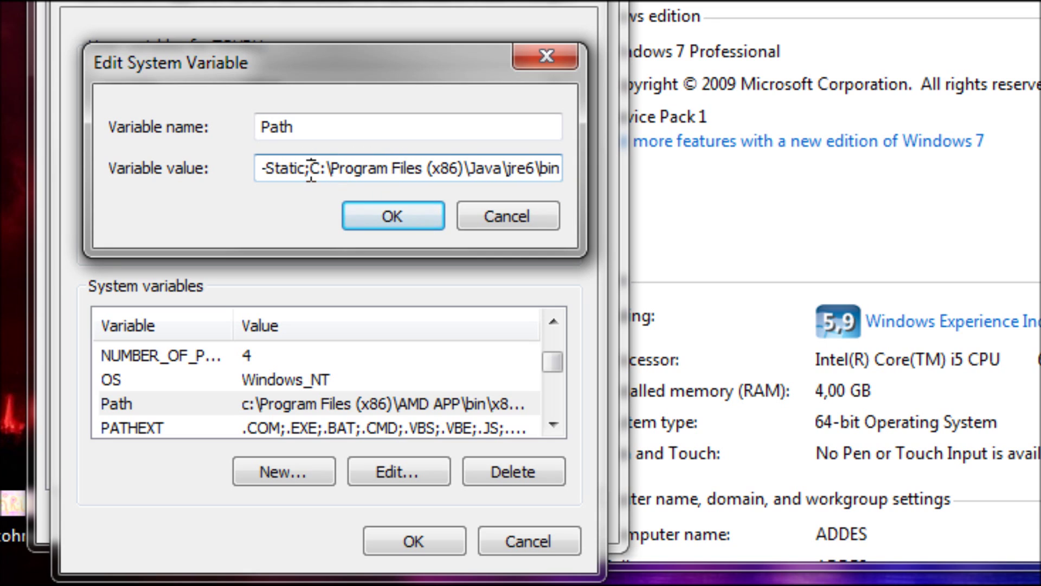
Trim the trailing semicolon so Path ends with C:\Program Files (x86)\Java\jre6\bin, then confirm.
drag(311, 169, 606, 161)
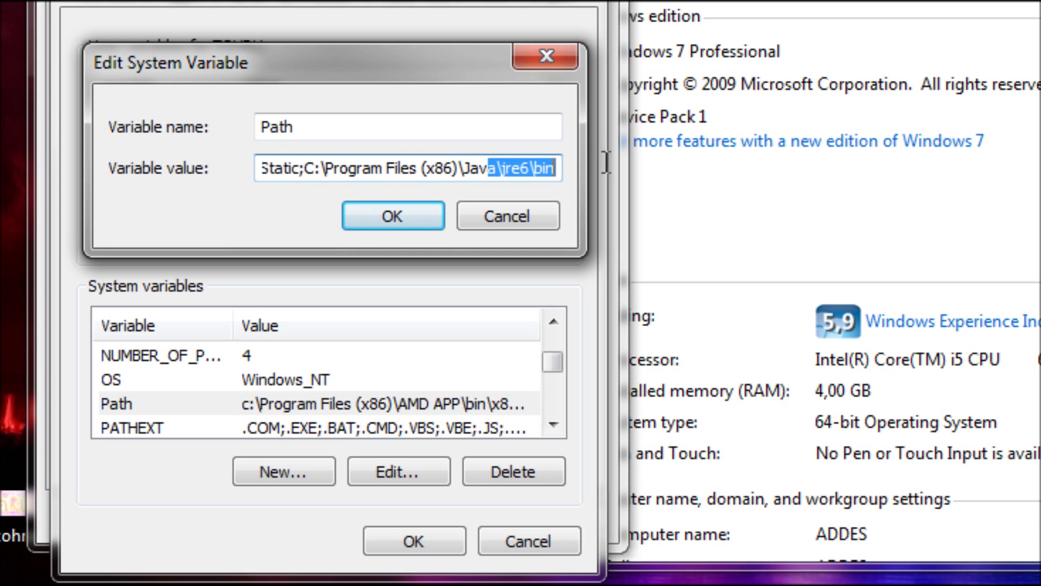
key(End)
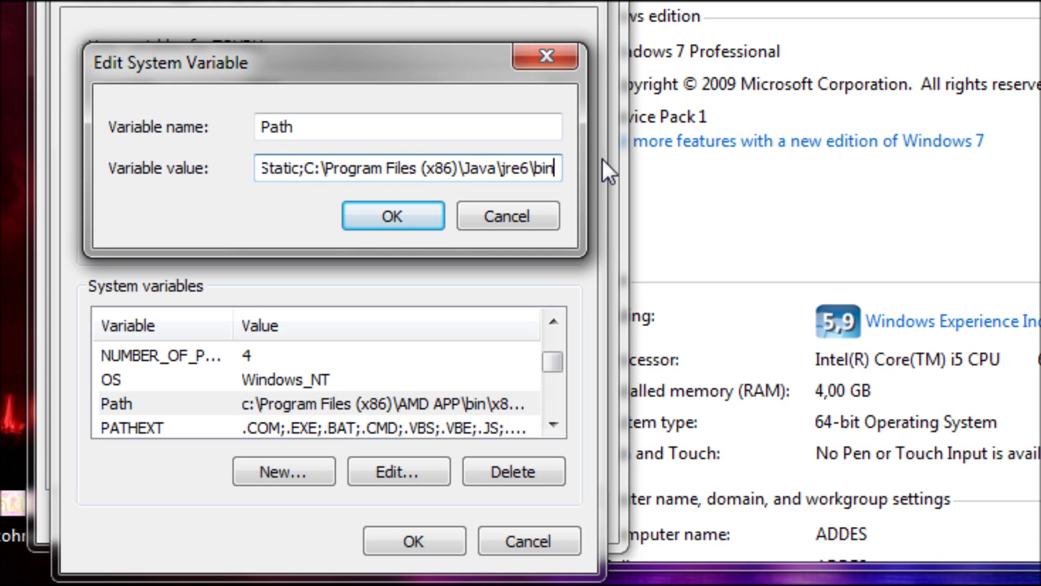
text(;)
key(BackSpace)
drag(561, 168, 524, 167)
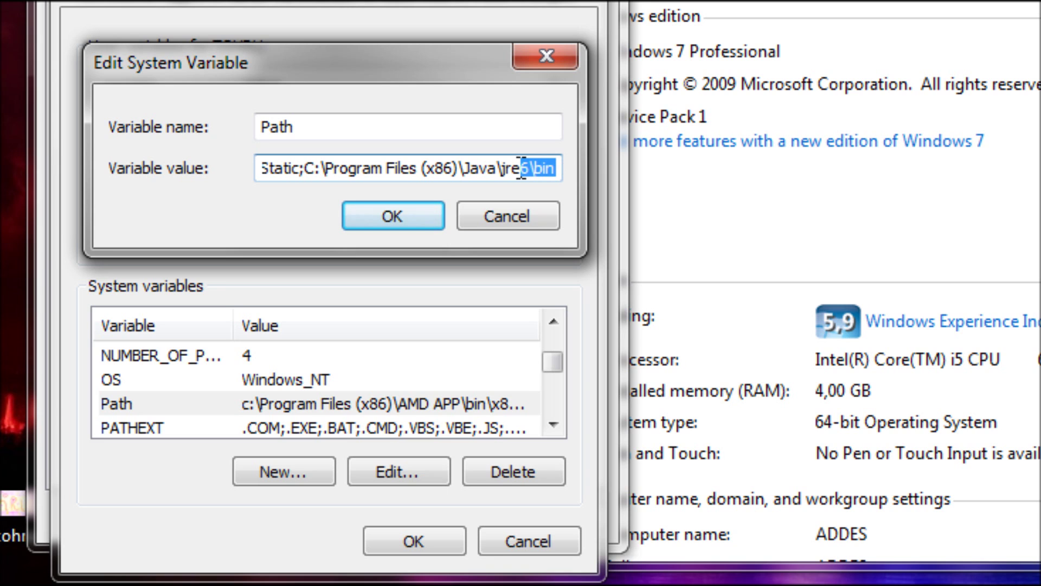
click(393, 215)
click(420, 528)
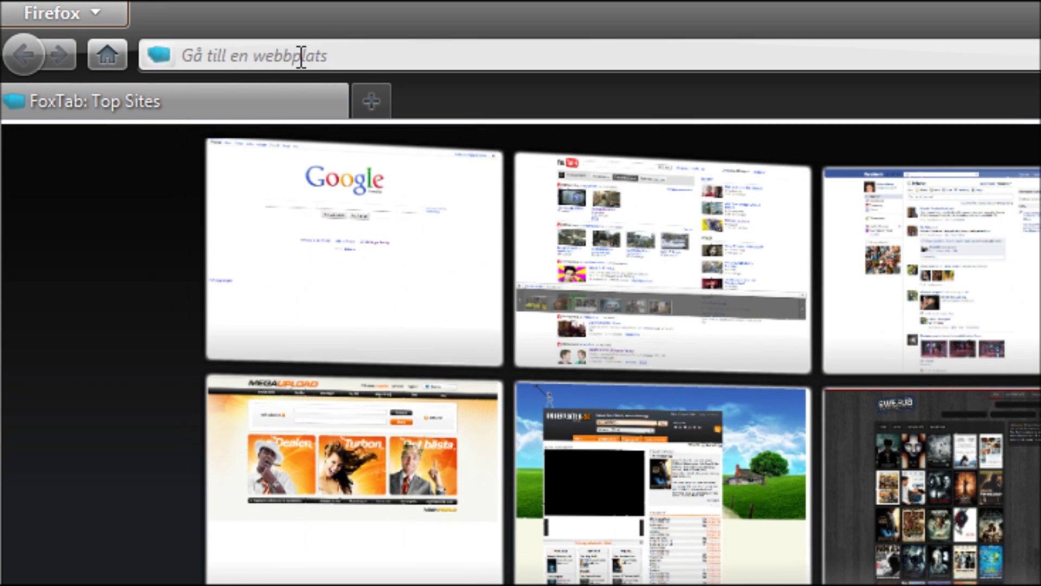
Go to minecraft.net's download page and download minecraft_server.jar.
click(300, 56)
text(minecr)
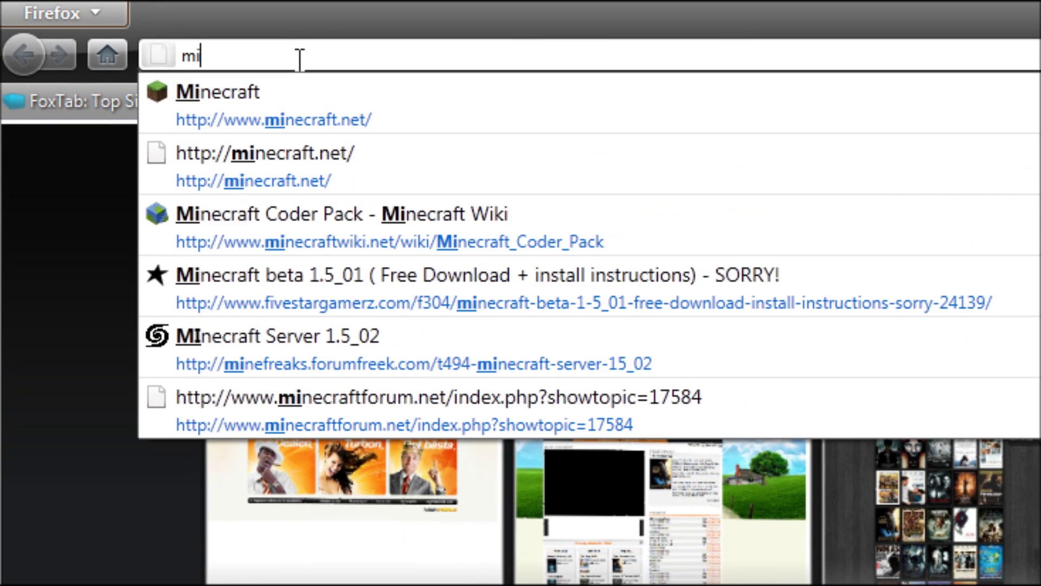
text(a)
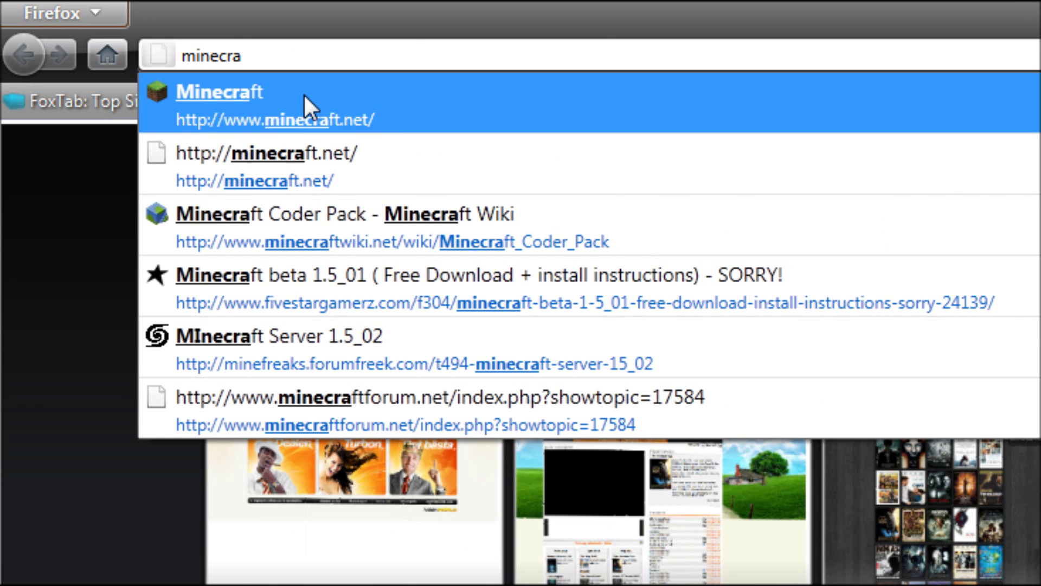
click(303, 98)
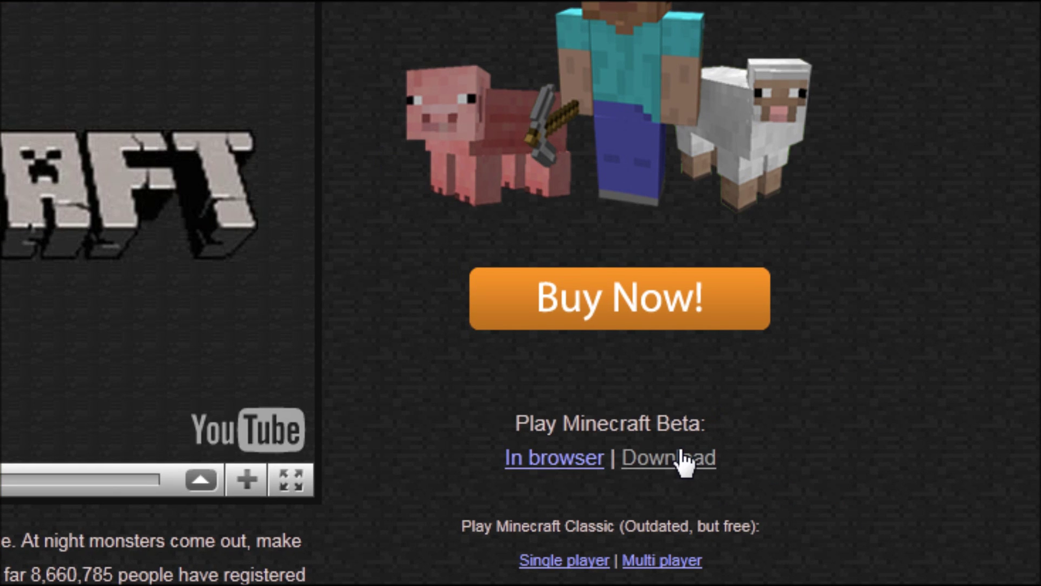
click(686, 462)
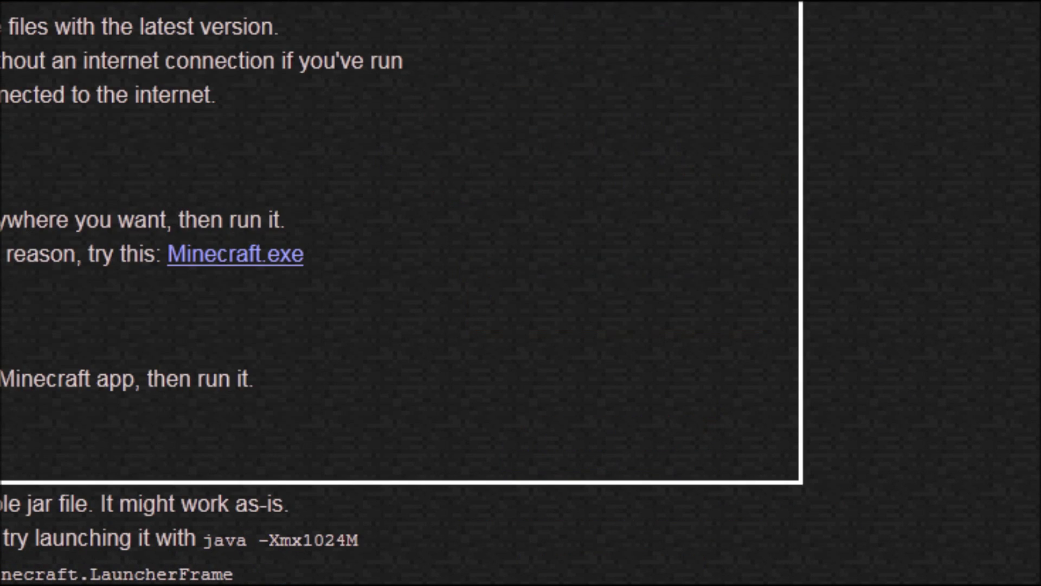
scroll(254, 352, down, 5)
scroll(253, 351, down, 5)
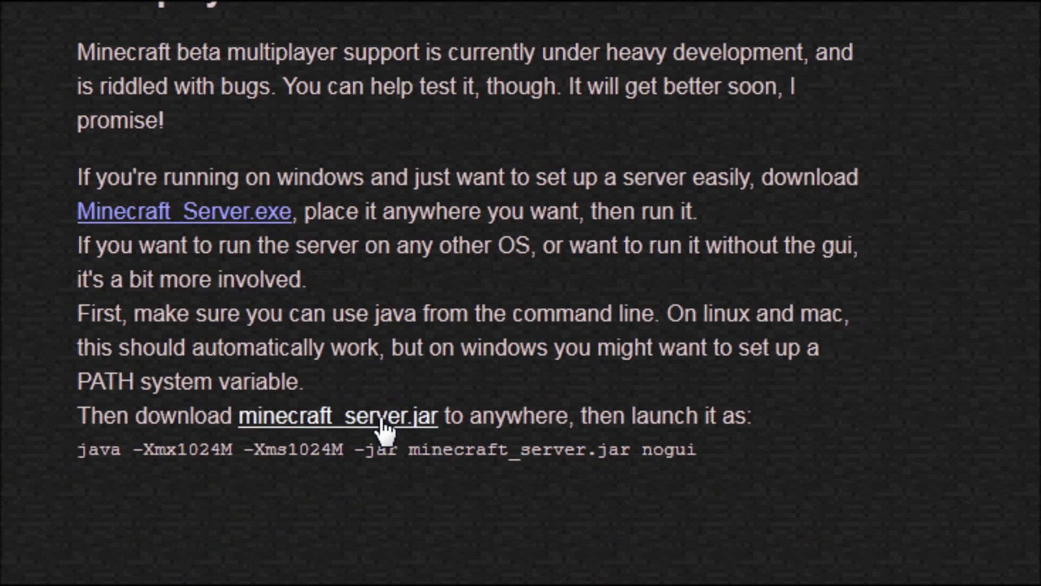
click(362, 416)
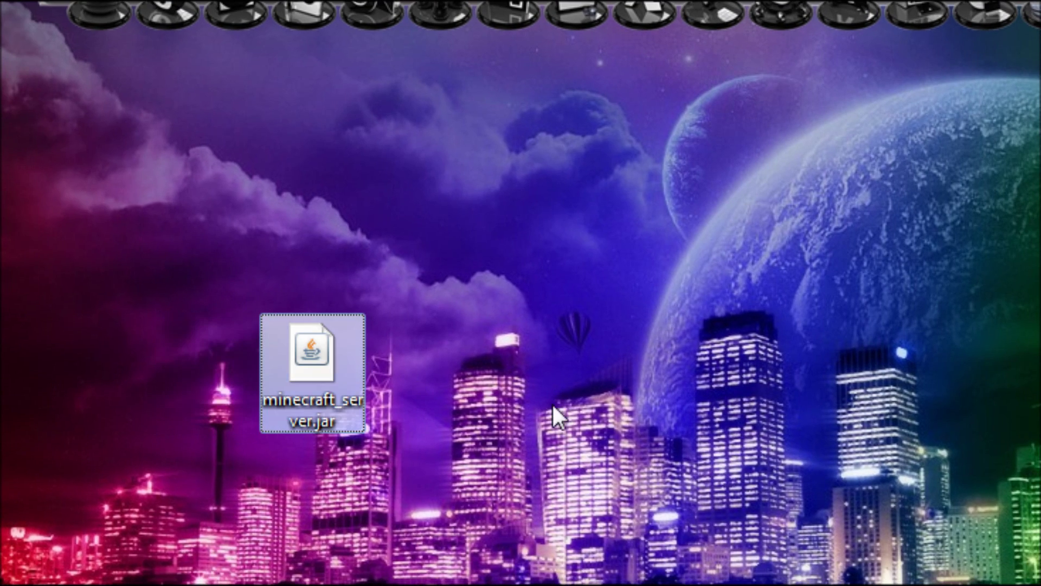
Create desktop folder 'minecraft server', move minecraft_server.jar into it, and open it.
right_click(552, 402)
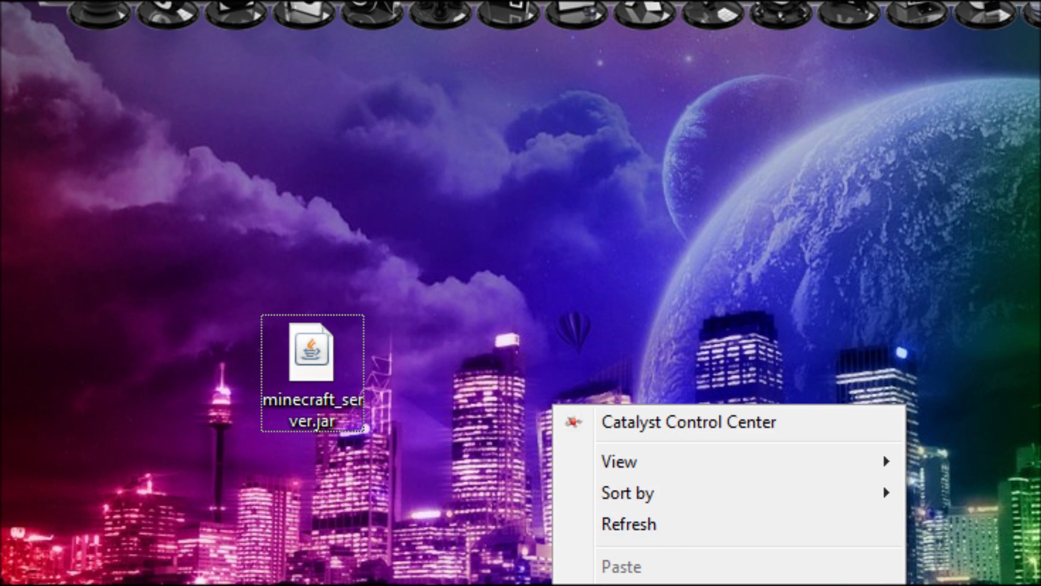
click(965, 251)
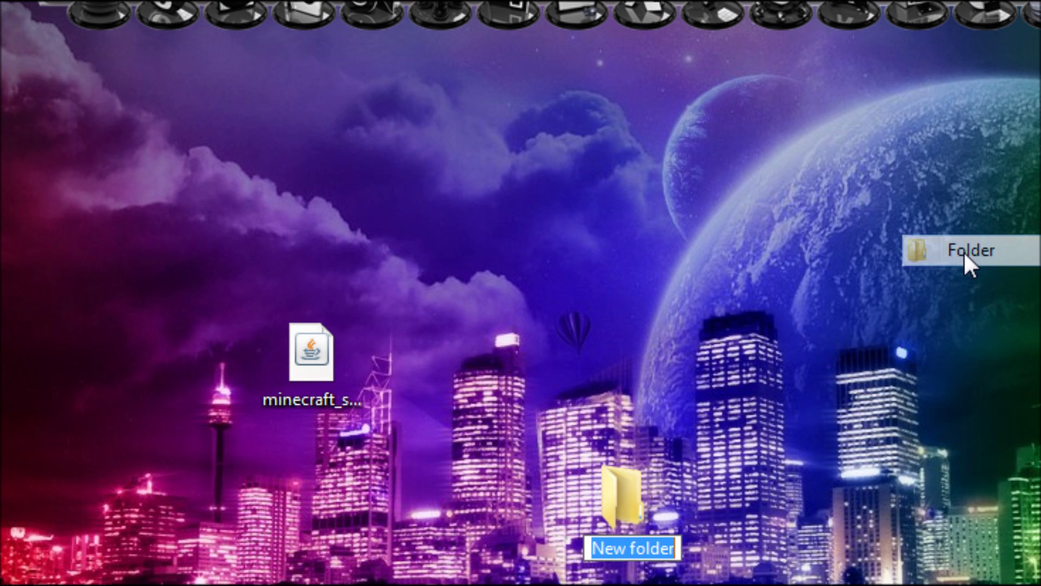
text(m)
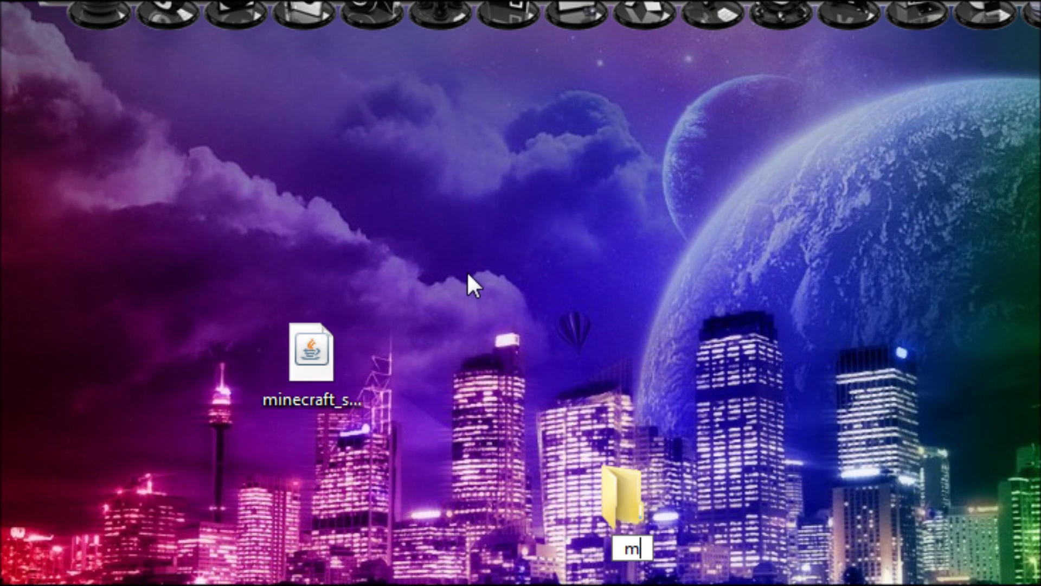
text(in)
text(ecraft )
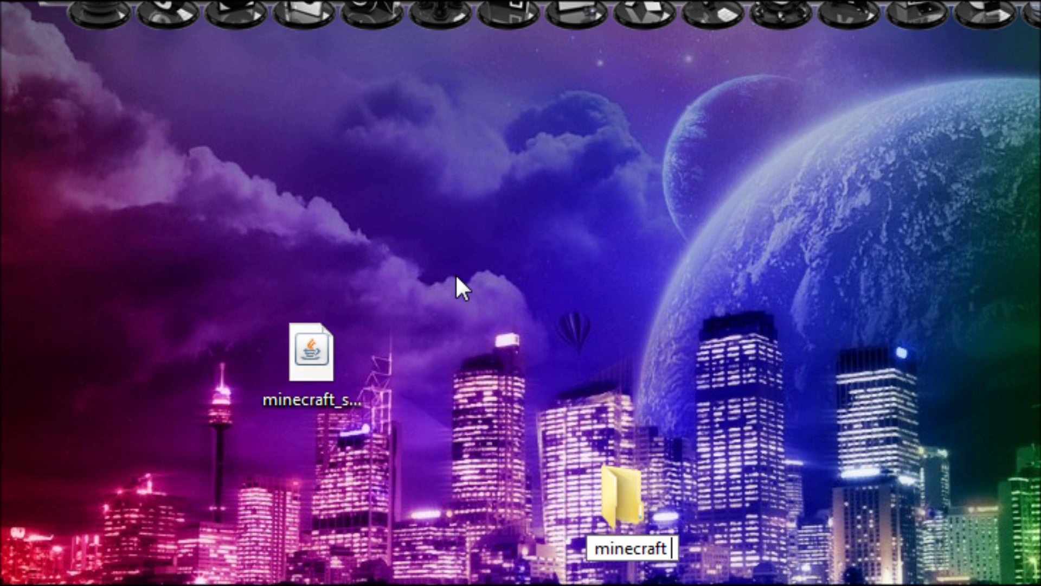
text(server)
key(Return)
click(318, 359)
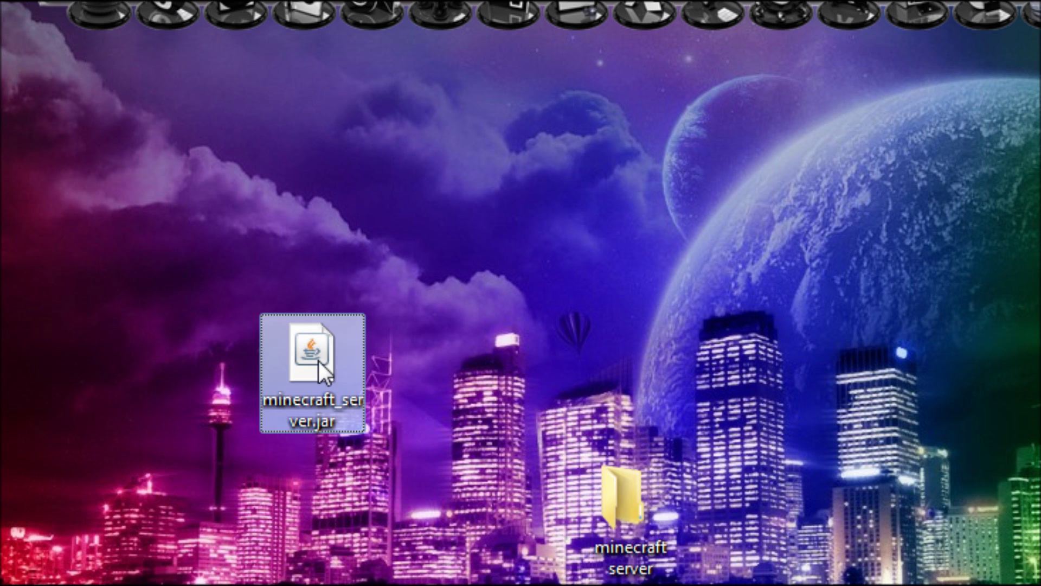
drag(319, 359, 607, 484)
double_click(606, 484)
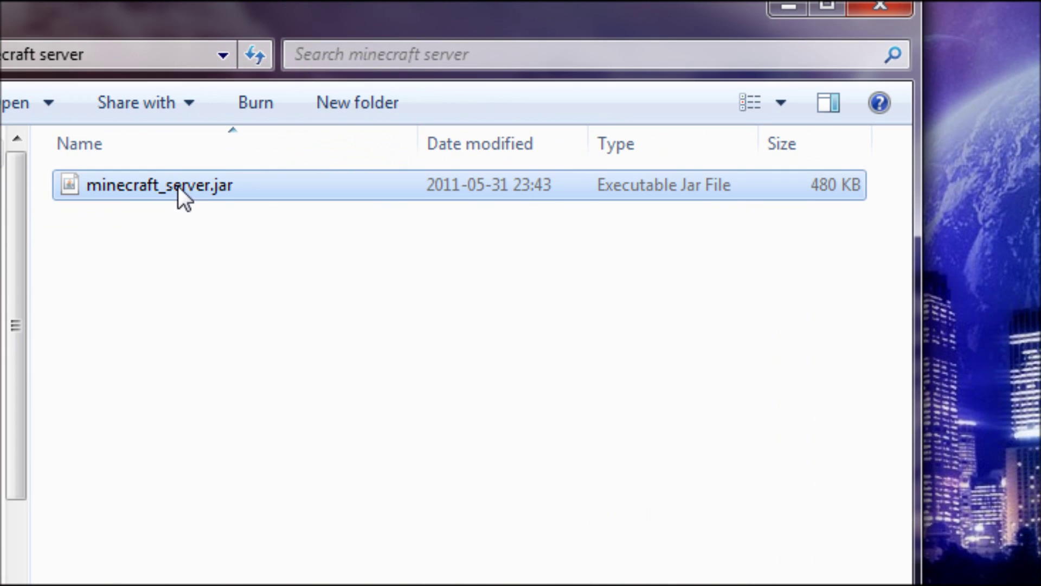
Launch minecraft_server.jar and watch the startup log as the world is prepared.
double_click(178, 186)
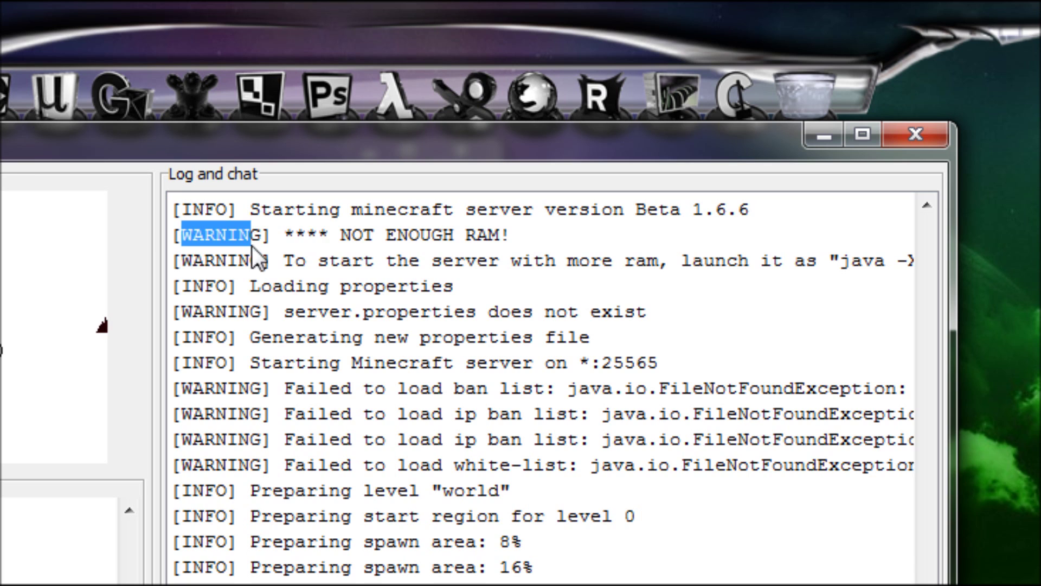
drag(251, 245, 427, 218)
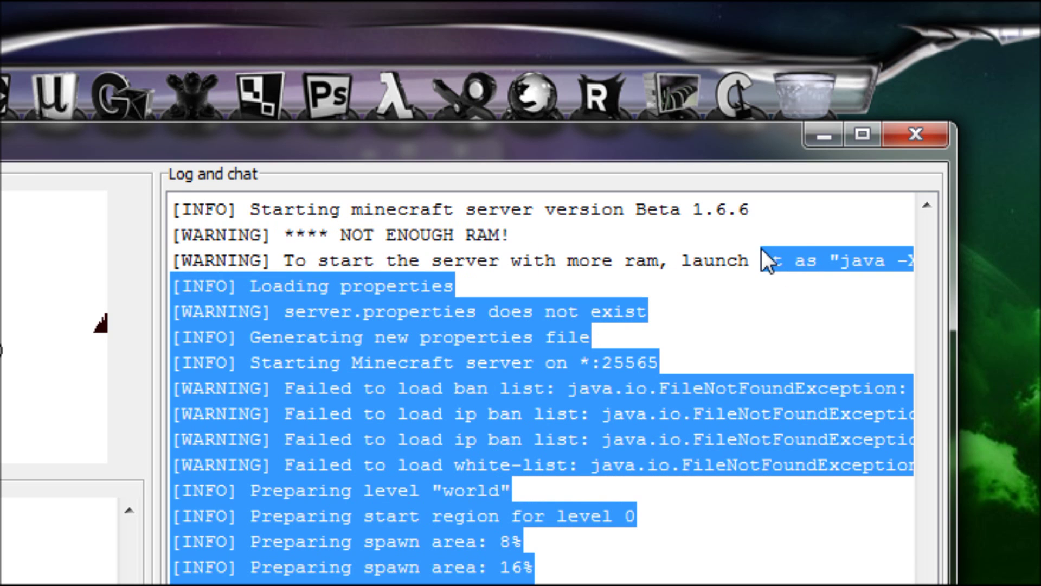
click(525, 264)
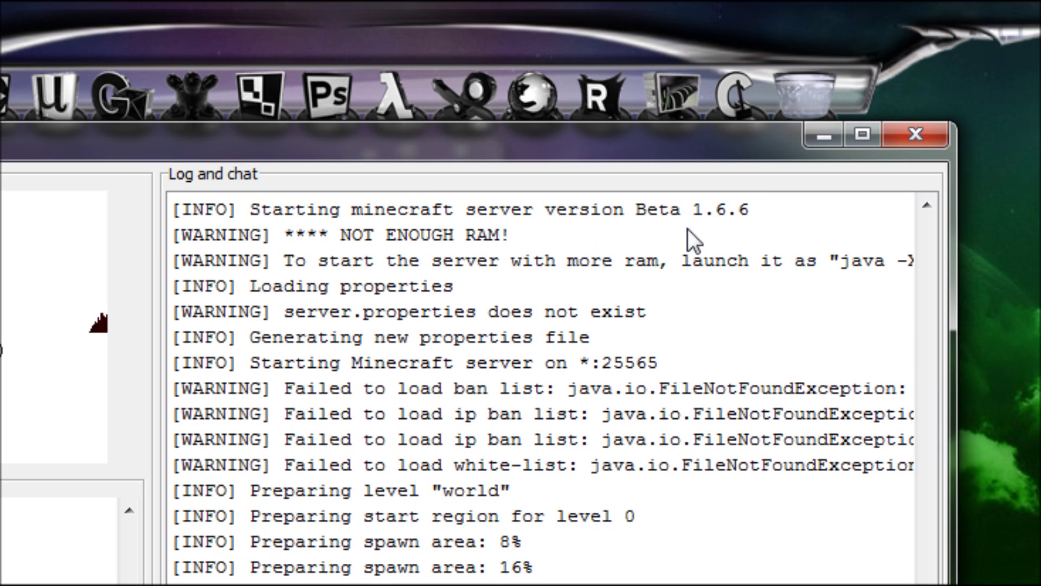
drag(766, 204, 696, 205)
click(738, 205)
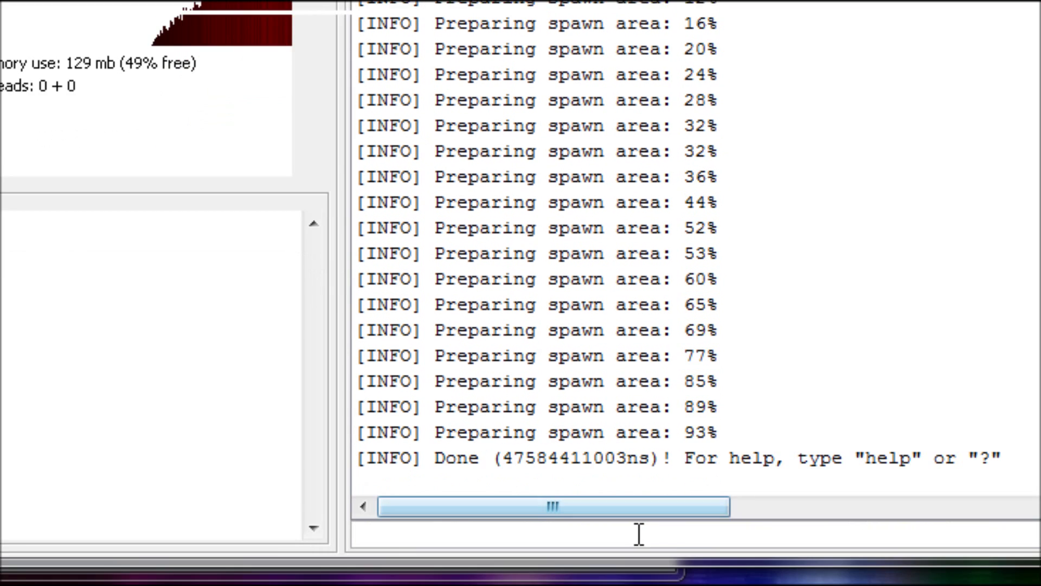
Enter the stop command in the server console to shut the server down.
click(537, 582)
text(s)
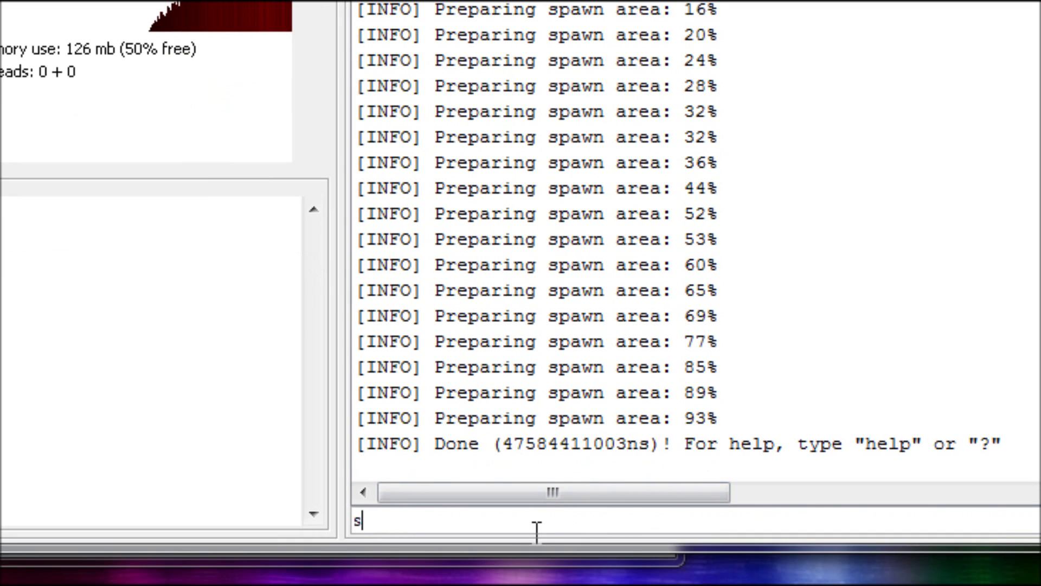
text(top)
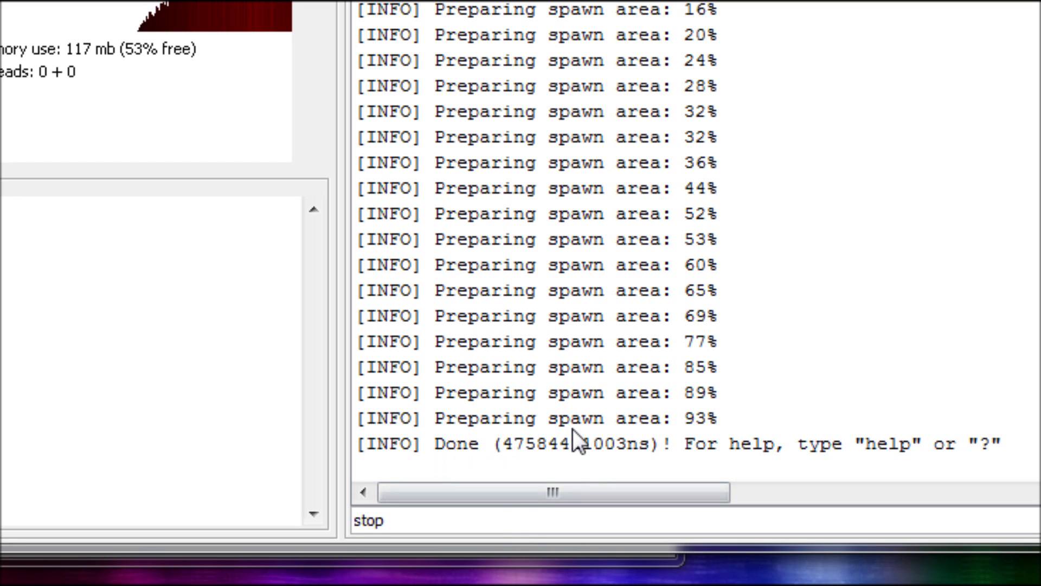
key(Return)
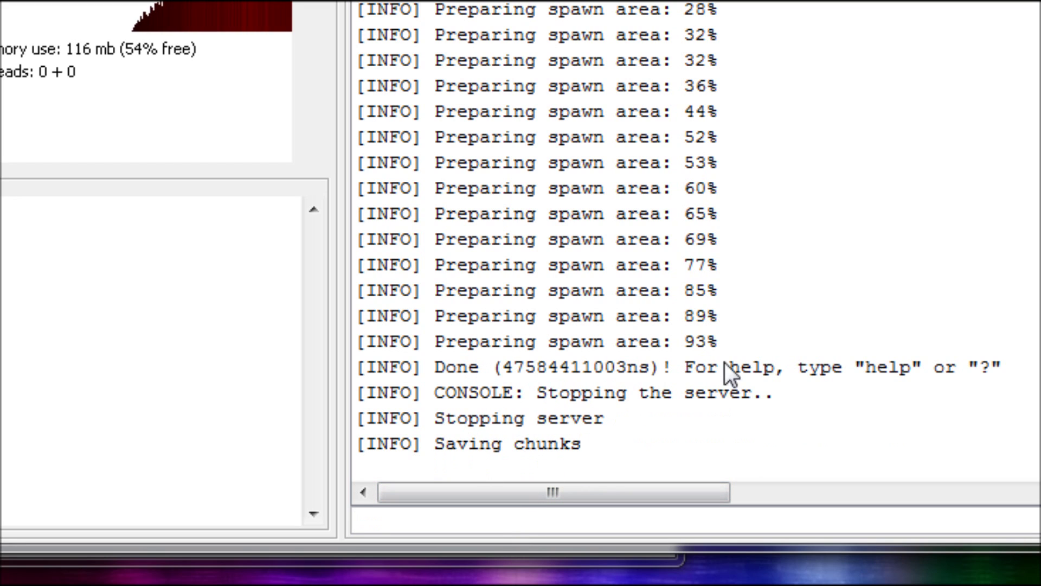